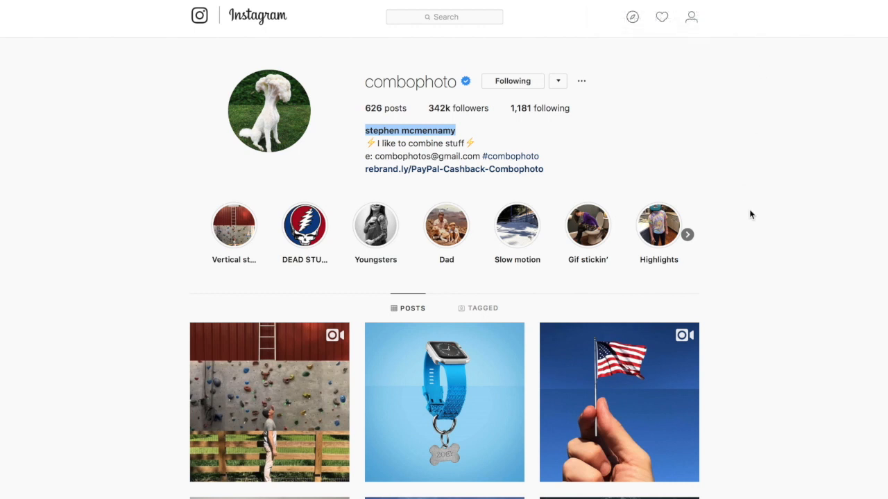
Browse the posts on the combophoto Instagram profile for examples of combined photos.
scroll(749, 208, down, 1)
scroll(749, 209, down, 2)
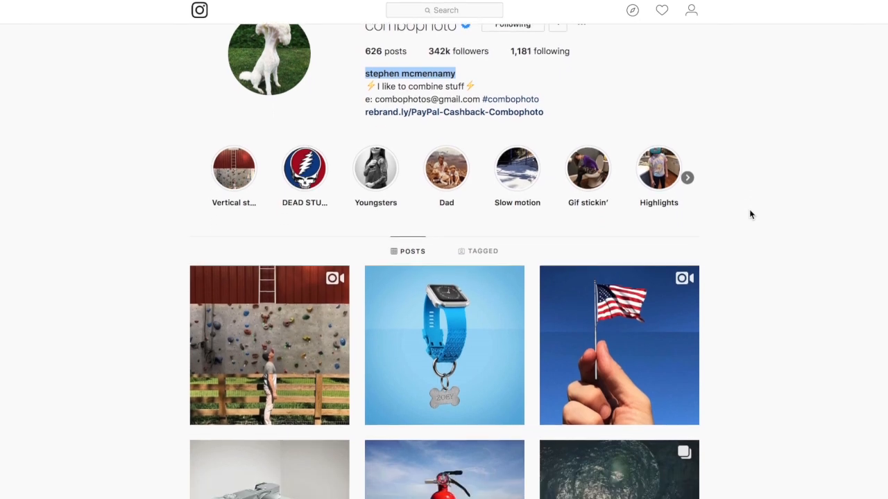
scroll(748, 212, down, 3)
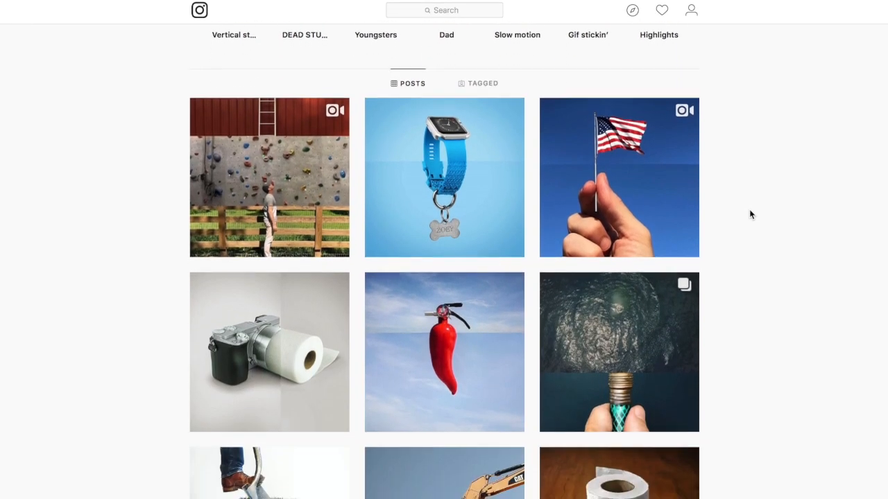
scroll(749, 214, down, 1)
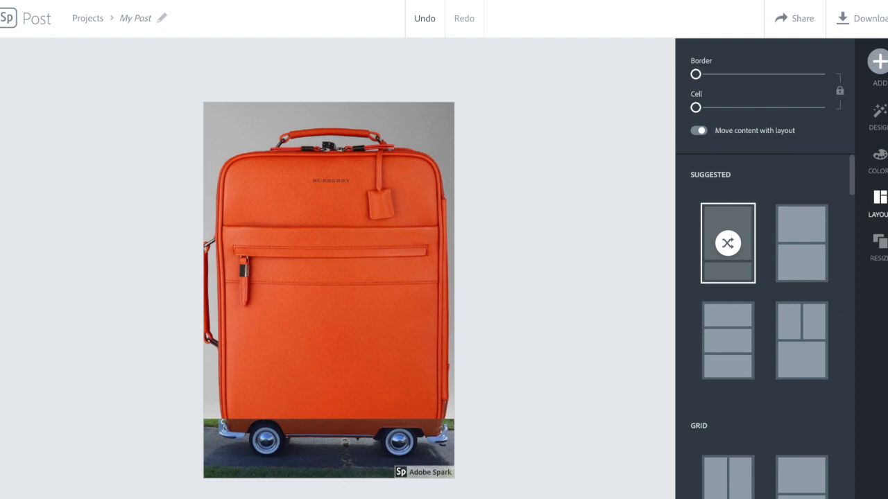
In the Adobe Spark Post collage, bring up the photo-adding options and review the available image sources.
click(350, 227)
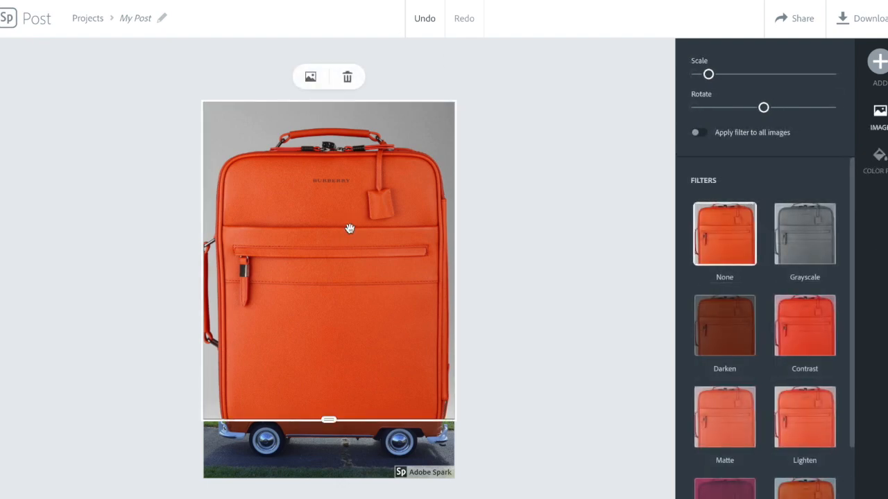
click(879, 64)
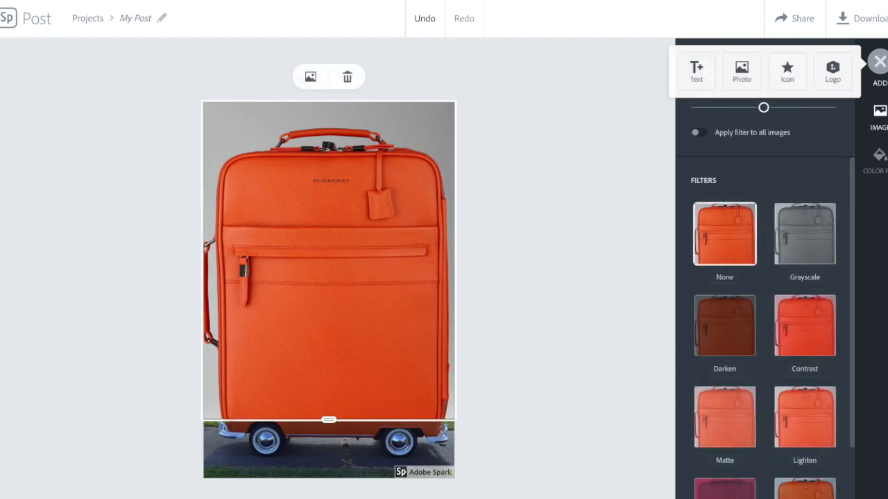
click(755, 76)
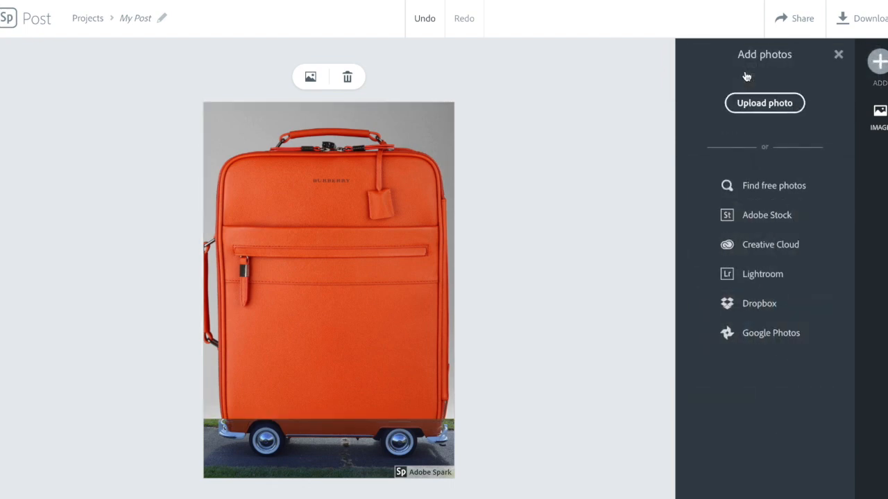
click(875, 62)
Try shifting the van photo sideways within the lower cell, and undo the move.
click(299, 457)
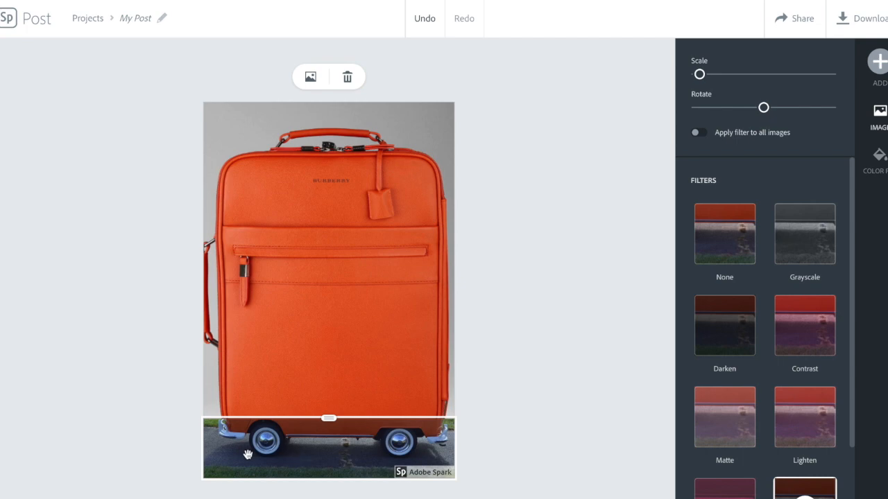
drag(272, 457, 336, 460)
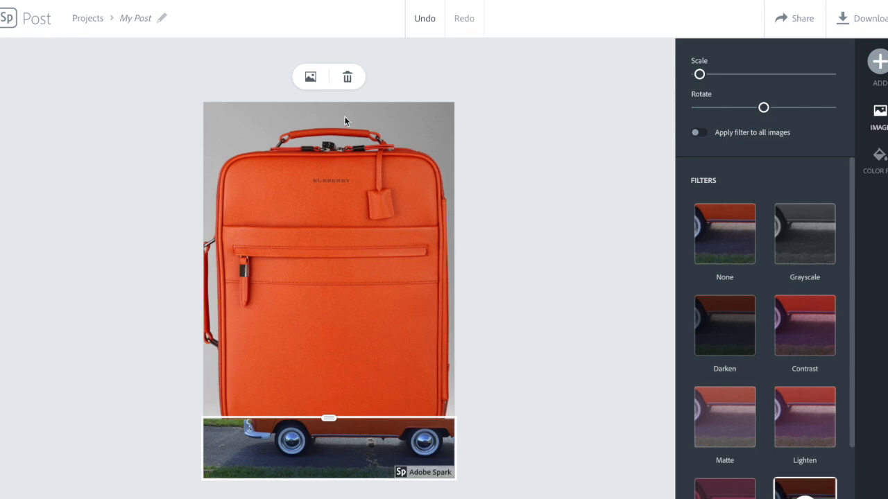
click(424, 20)
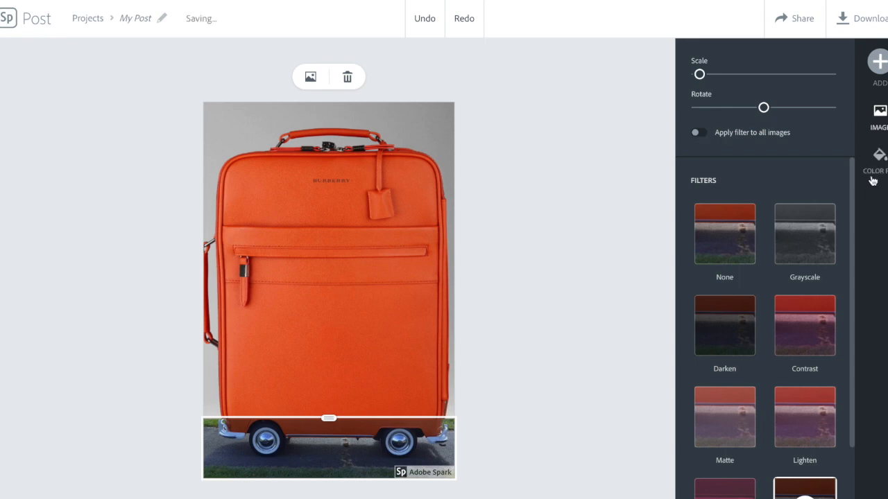
Deselect the van photo and reduce the layout's cell spacing to its minimum.
click(532, 238)
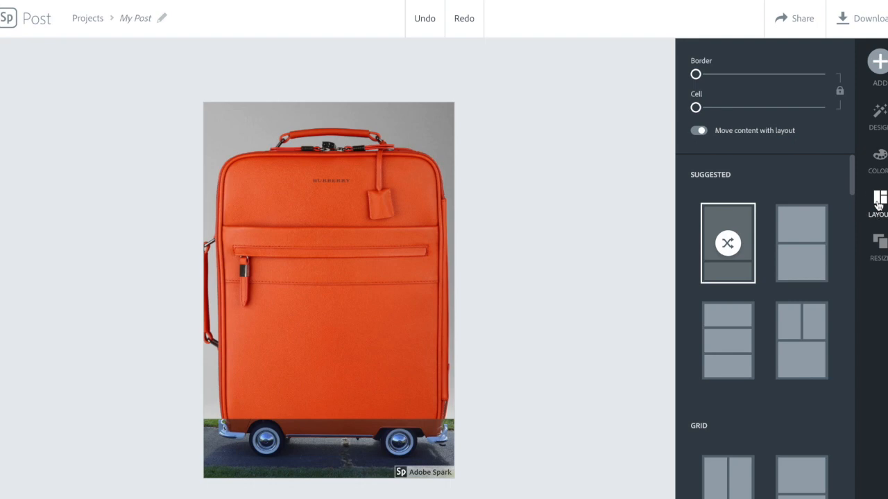
drag(696, 108, 642, 109)
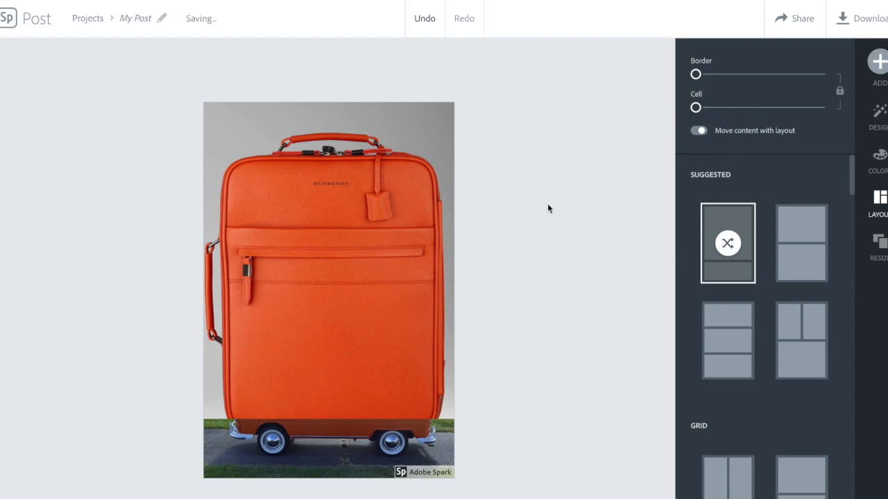
Scale the suitcase photo down slightly and move it lower in the upper cell, over the van.
click(389, 351)
drag(377, 347, 383, 349)
drag(707, 75, 706, 75)
drag(335, 312, 341, 341)
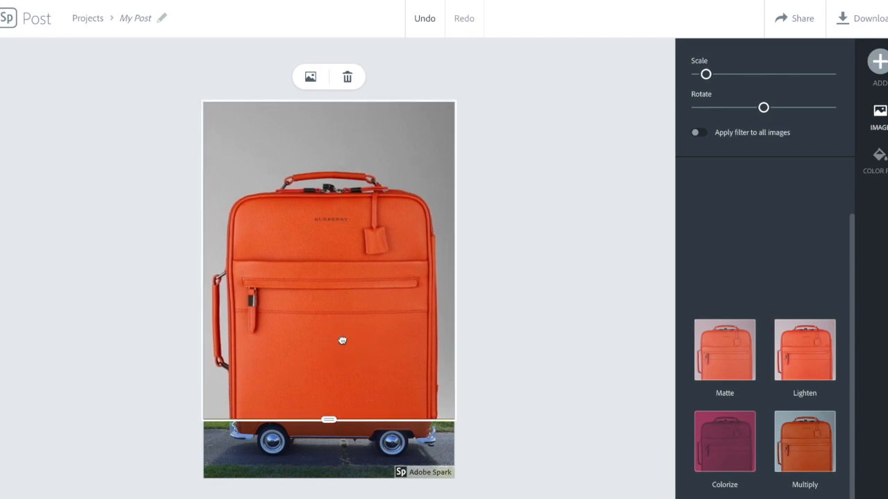
click(521, 353)
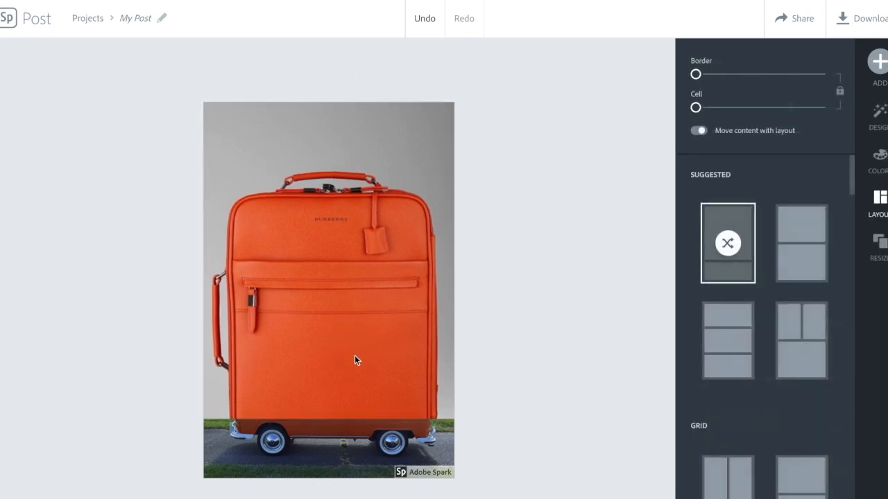
Fine-tune the suitcase photo's scale and position so its edges line up with the van body below.
drag(307, 381, 312, 371)
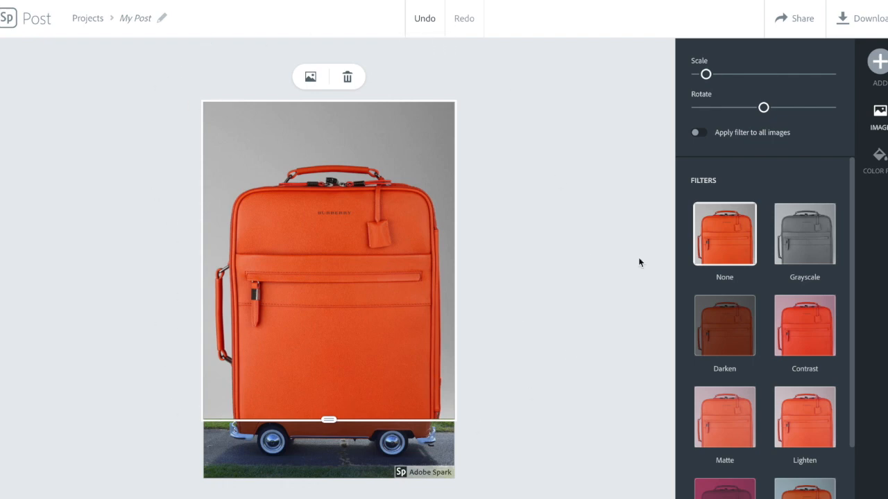
click(706, 75)
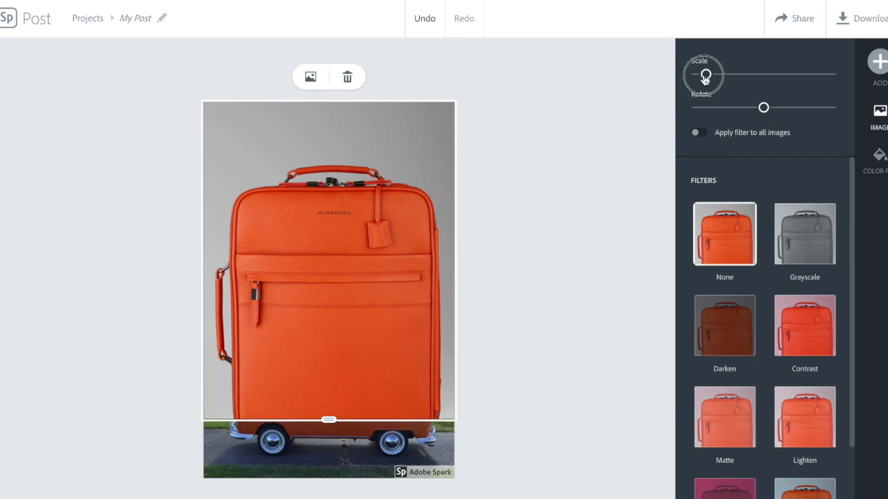
drag(705, 76, 704, 77)
click(335, 326)
mouse_move(335, 326)
mouse_down()
mouse_move(331, 337)
mouse_move(333, 326)
mouse_up()
click(542, 381)
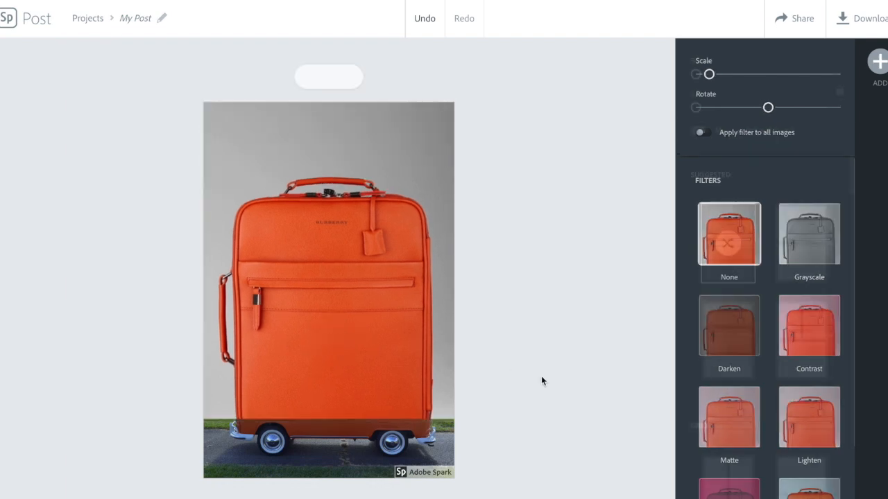
Raise the divider between the two photos to enlarge the lower cell, and reposition and rescale the van photo.
click(321, 432)
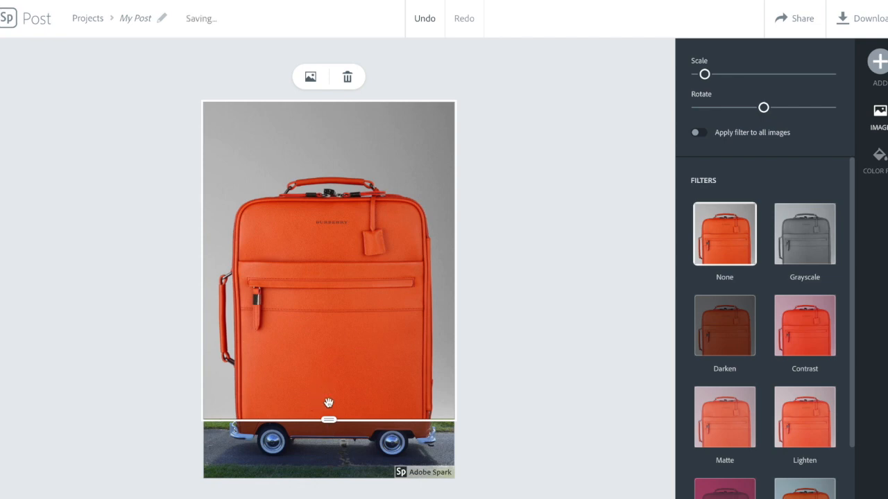
drag(329, 421, 326, 386)
drag(353, 430, 353, 448)
drag(699, 76, 697, 74)
Move the suitcase photo up to the raised divider and nudge it into alignment with the van.
drag(302, 304, 302, 286)
click(524, 327)
mouse_move(384, 343)
mouse_down()
mouse_move(382, 333)
mouse_move(383, 341)
mouse_up()
click(529, 356)
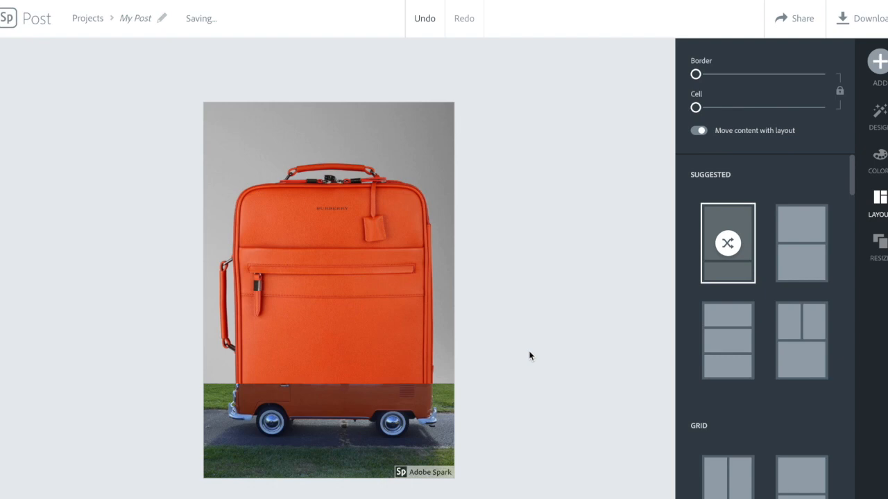